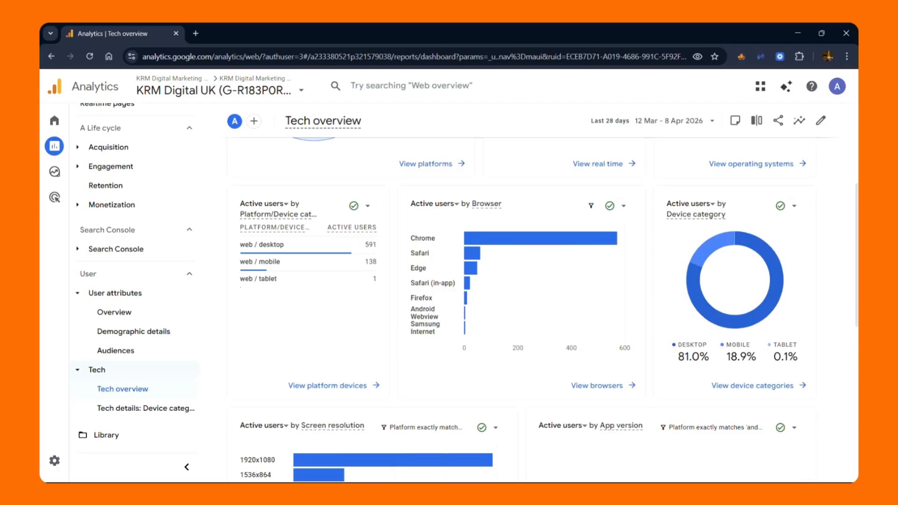
Open the device categories report from the Tech overview and examine its table of metrics by device
{"action": "left_click", "coordinate": [753, 386]}
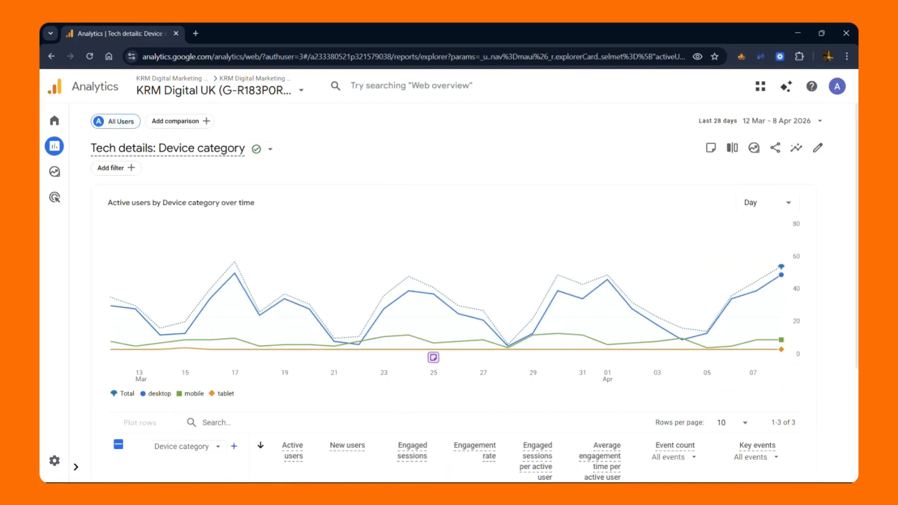
{"action": "scroll", "coordinate": [449, 281], "scroll_direction": "down", "scroll_amount": 3}
{"action": "scroll", "coordinate": [532, 392], "scroll_direction": "down", "scroll_amount": 1}
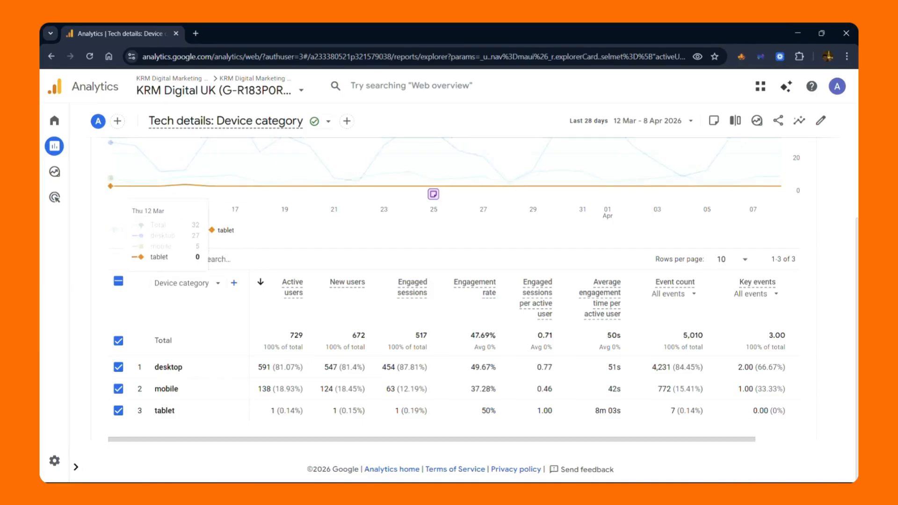
Open the "Tech details: Device category" report from the Tech topic in the reports navigation and view its table
{"action": "left_click", "coordinate": [55, 145]}
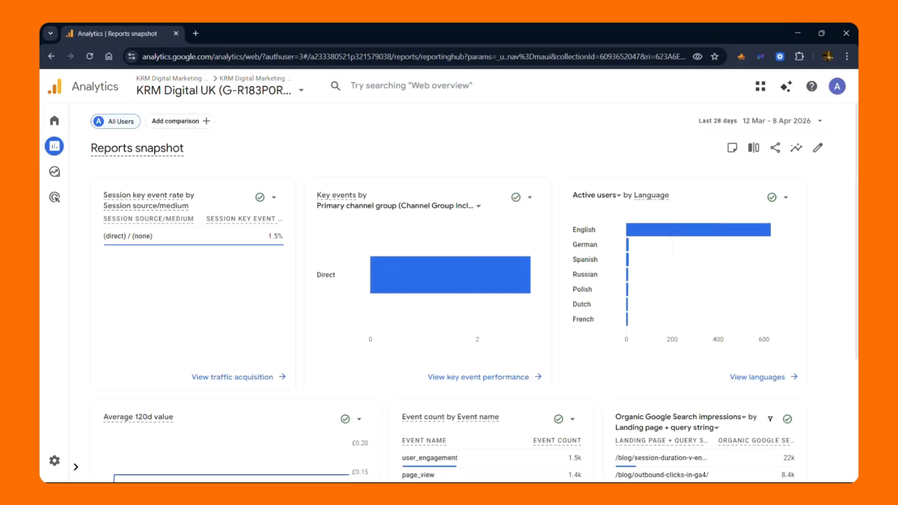
{"action": "left_click", "coordinate": [76, 467]}
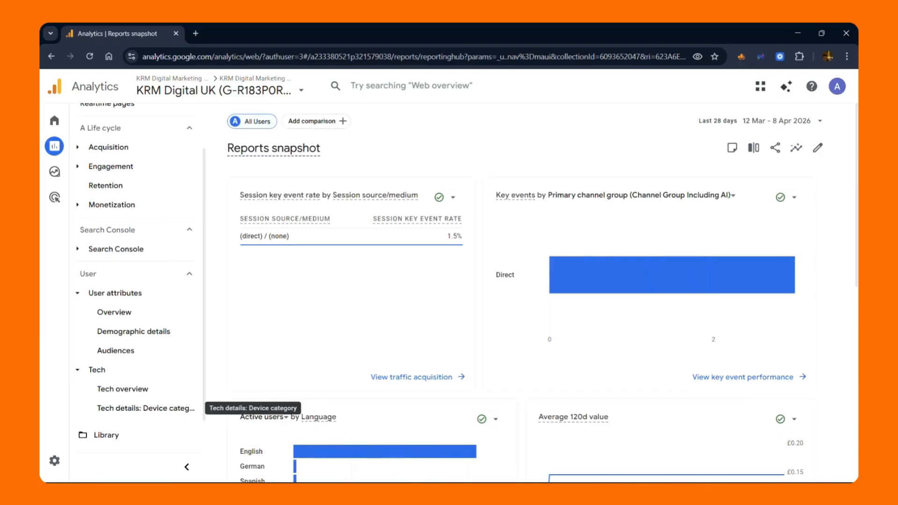
{"action": "left_click", "coordinate": [146, 408]}
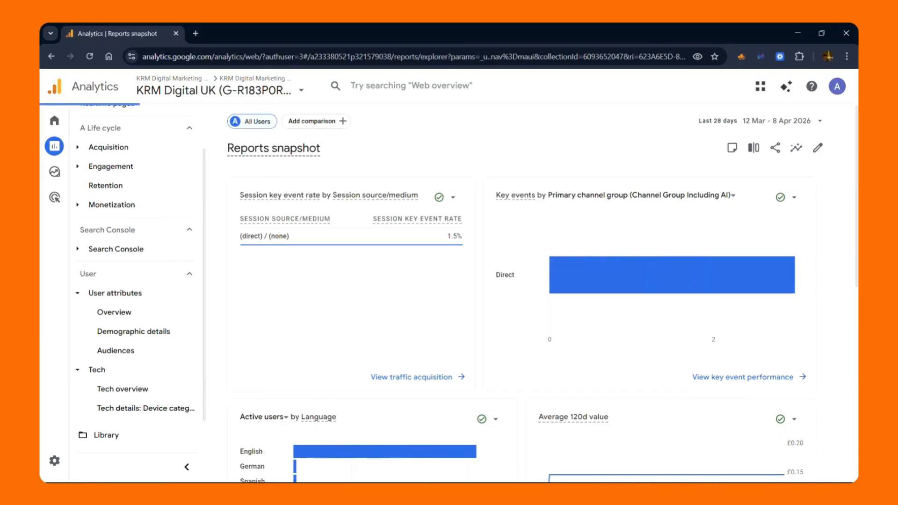
{"action": "scroll", "coordinate": [336, 328], "scroll_direction": "down", "scroll_amount": 2}
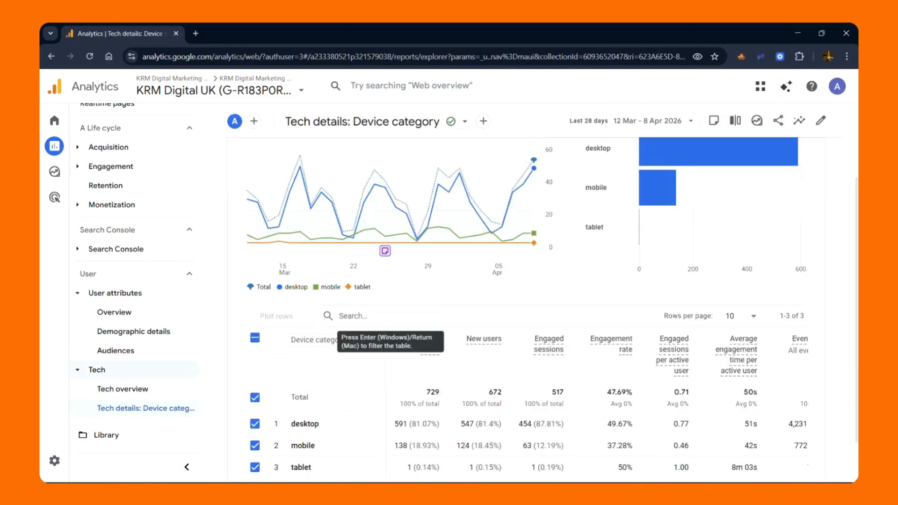
{"action": "scroll", "coordinate": [326, 328], "scroll_direction": "up", "scroll_amount": 2}
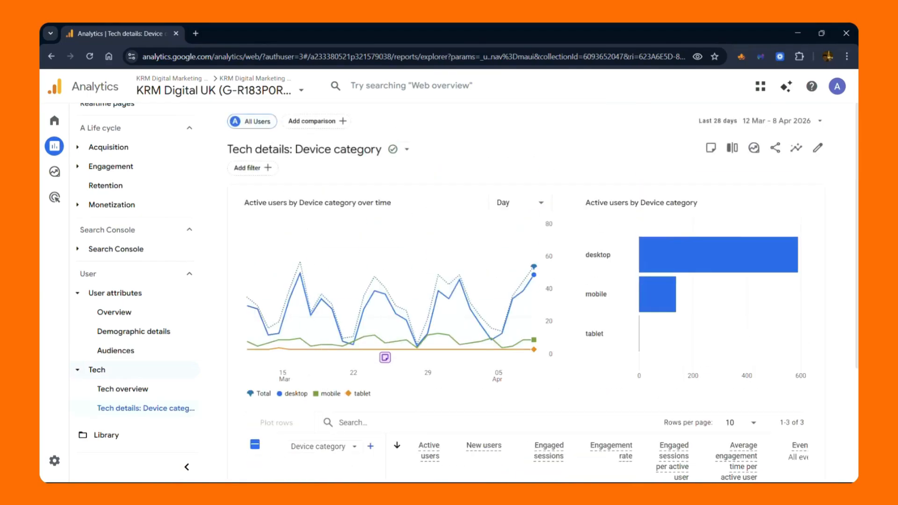
{"action": "scroll", "coordinate": [328, 304], "scroll_direction": "down", "scroll_amount": 3}
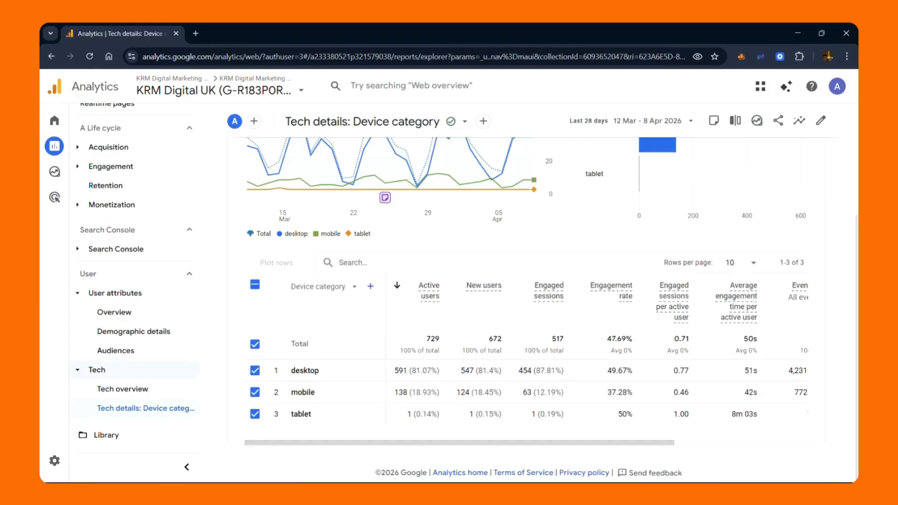
Switch the table's primary dimension to Browser to view that breakdown and set it back to Device category
{"action": "left_click", "coordinate": [319, 285]}
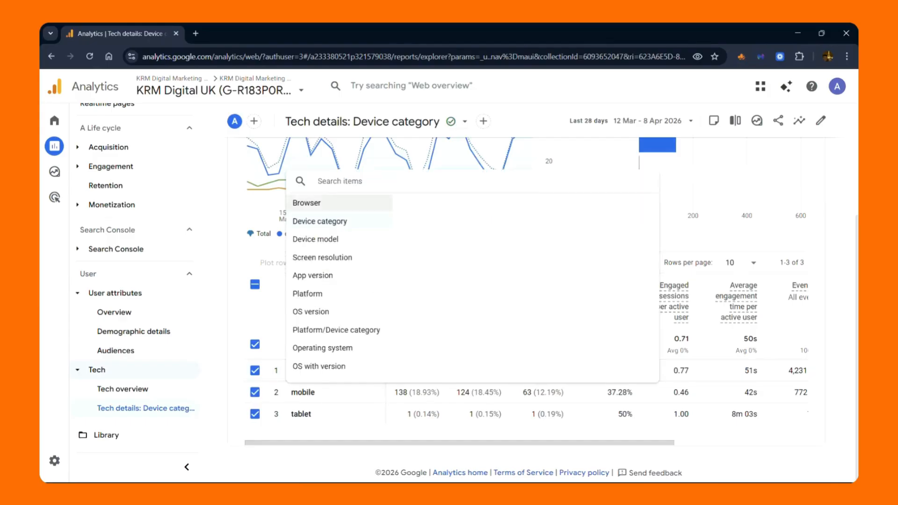
{"action": "left_click", "coordinate": [306, 202]}
{"action": "scroll", "coordinate": [322, 421], "scroll_direction": "down", "scroll_amount": 2}
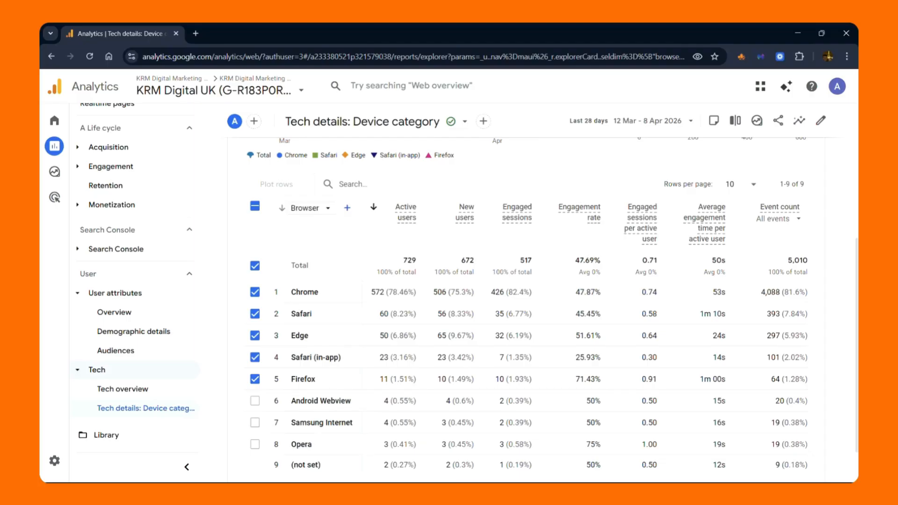
{"action": "left_click", "coordinate": [305, 207]}
{"action": "left_click", "coordinate": [319, 253]}
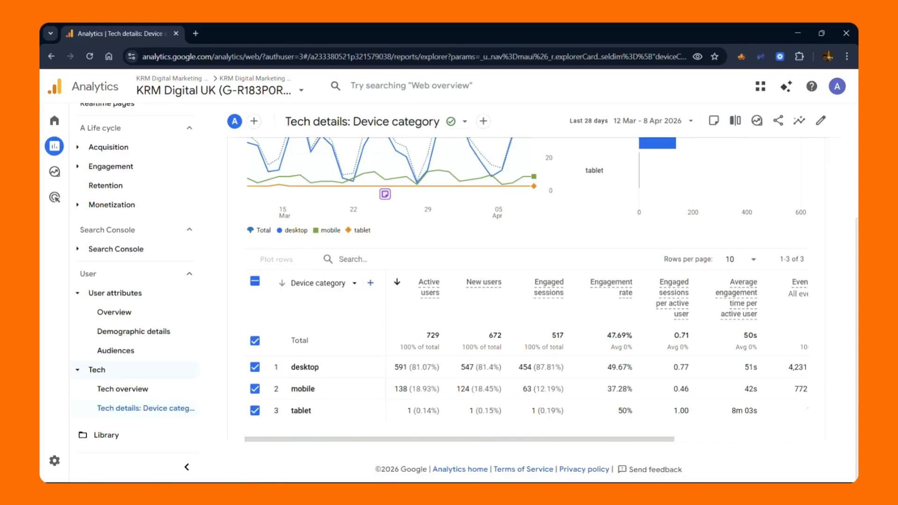
{"action": "left_click", "coordinate": [324, 283]}
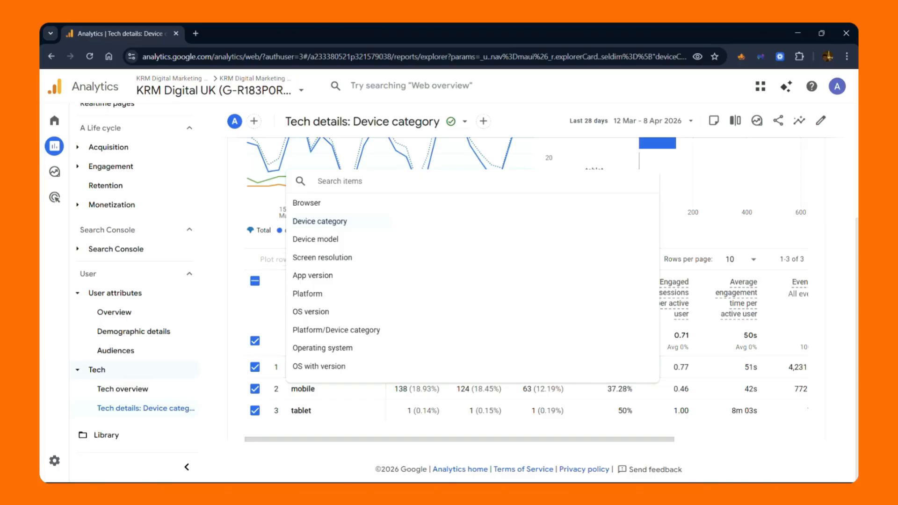
{"action": "key", "text": "Escape"}
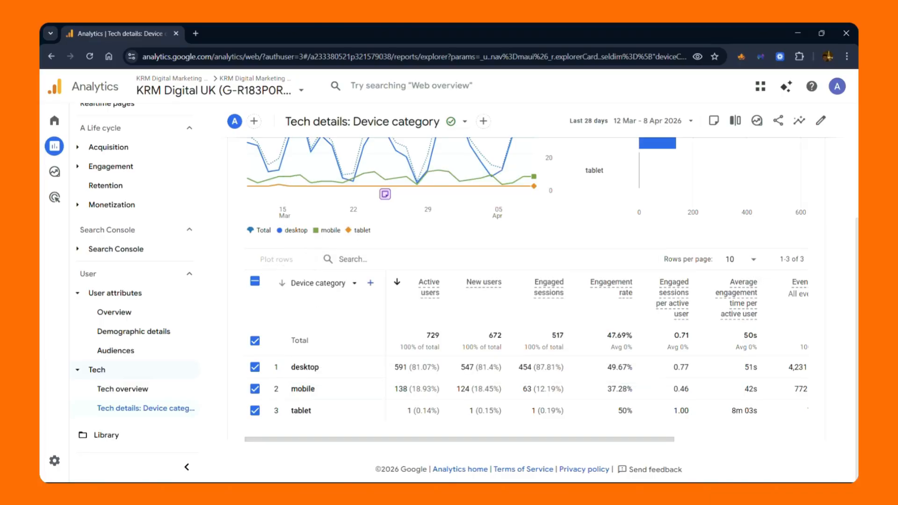
{"action": "left_click", "coordinate": [370, 283]}
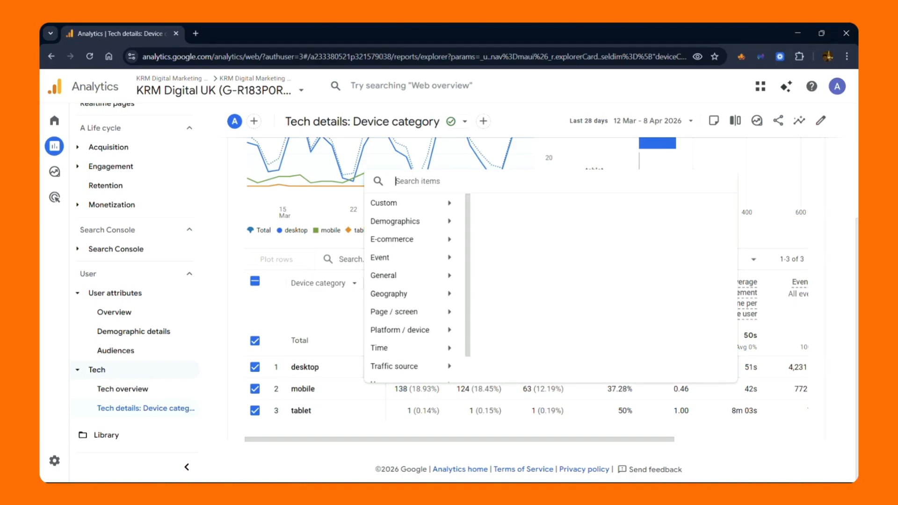
{"action": "key", "text": "Escape"}
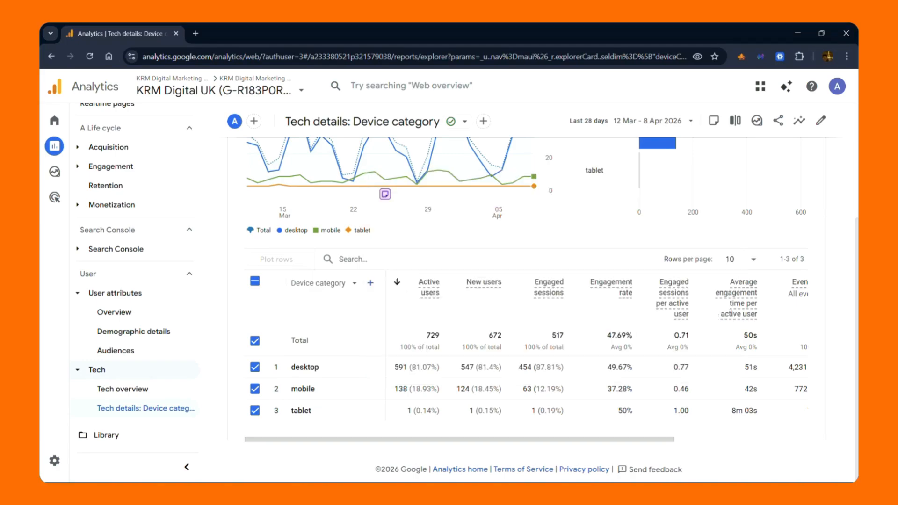
Start customising the Device category report and review its primary dimensions and the options of the default one
{"action": "scroll", "coordinate": [721, 262], "scroll_direction": "up", "scroll_amount": 4}
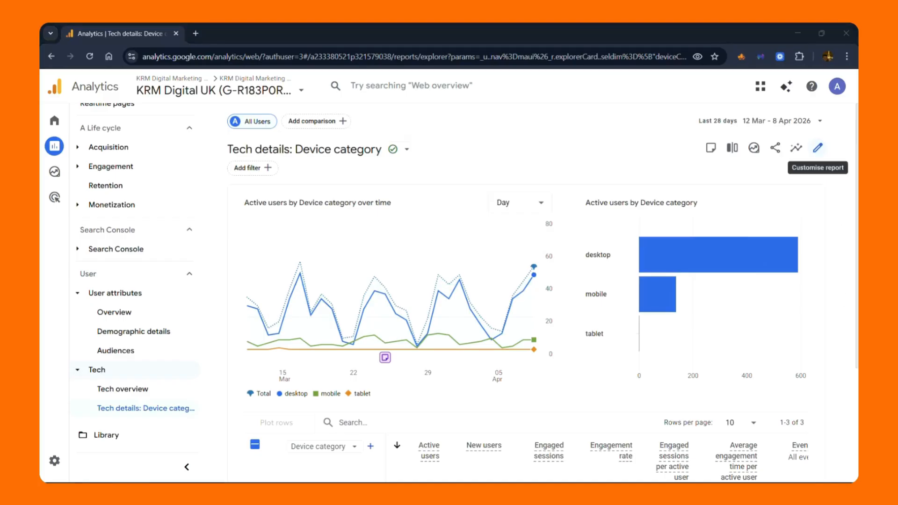
{"action": "left_click", "coordinate": [818, 148]}
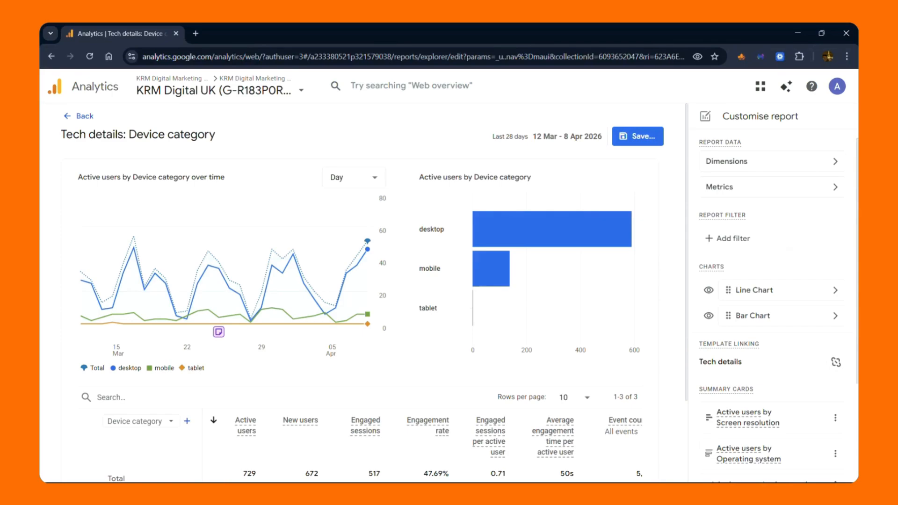
{"action": "left_click", "coordinate": [771, 161]}
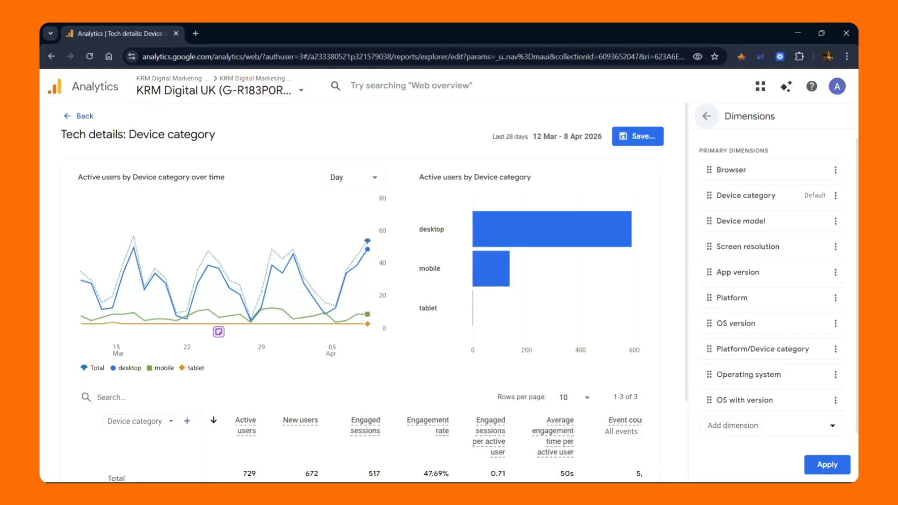
{"action": "left_click", "coordinate": [835, 195]}
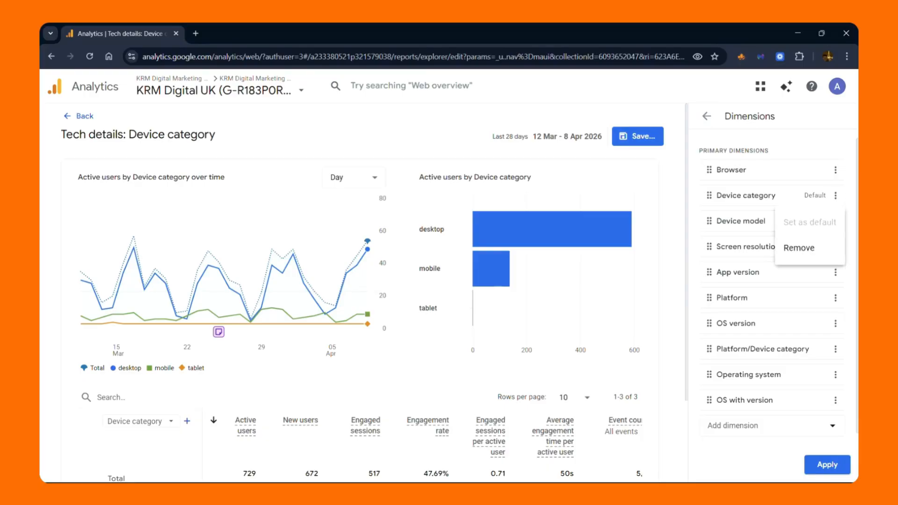
{"action": "left_click", "coordinate": [706, 116]}
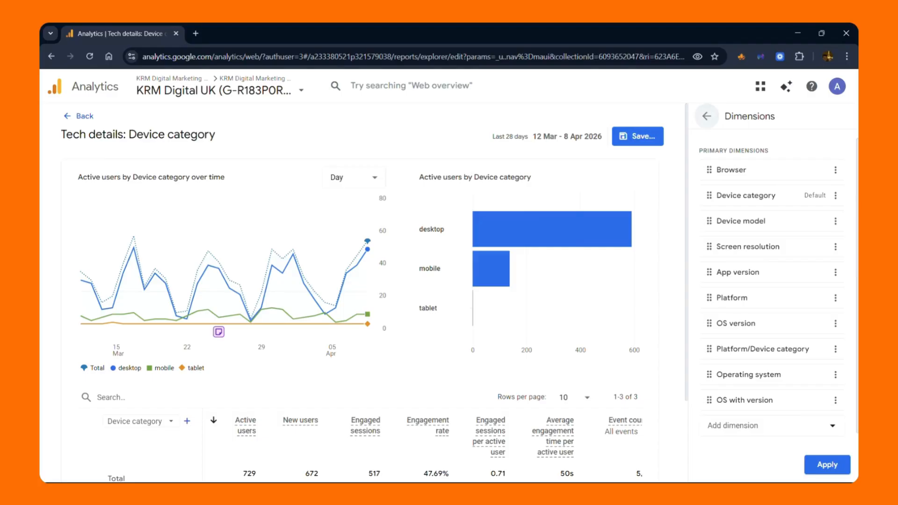
{"action": "left_click", "coordinate": [706, 115]}
Remove the Event count and New users metrics from the report, apply the change and hide the bar chart
{"action": "left_click", "coordinate": [727, 187]}
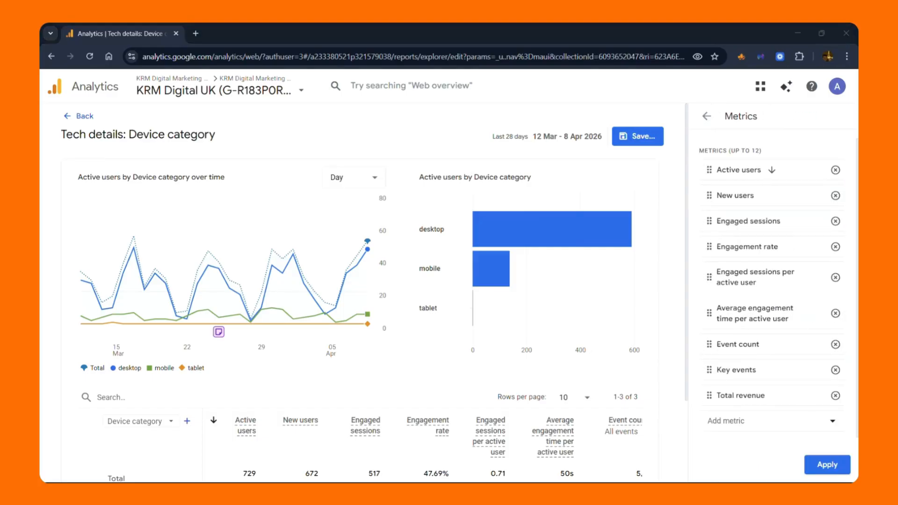
{"action": "left_click", "coordinate": [836, 345]}
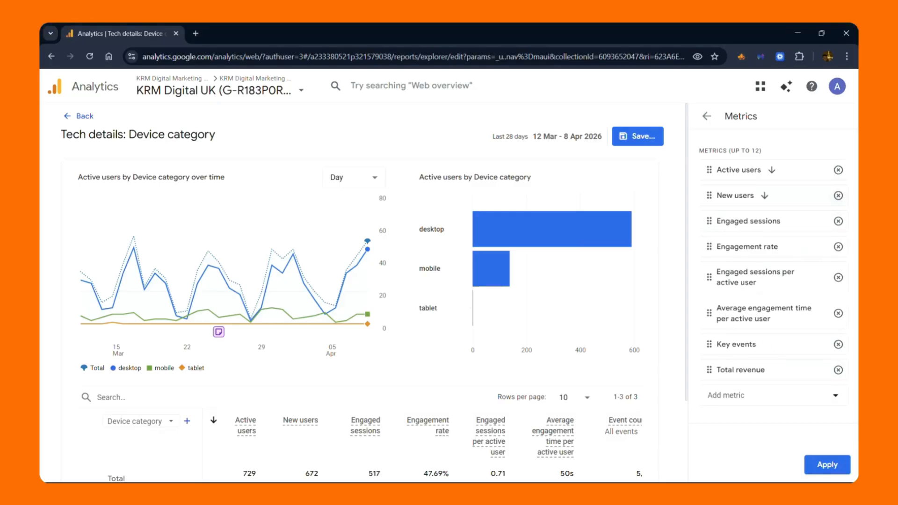
{"action": "left_click", "coordinate": [838, 196]}
{"action": "left_click", "coordinate": [827, 465]}
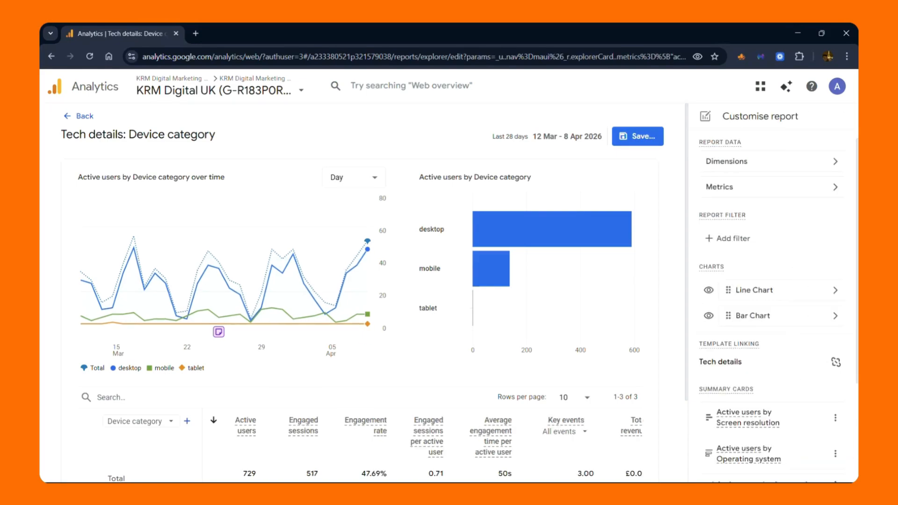
{"action": "left_click", "coordinate": [708, 315]}
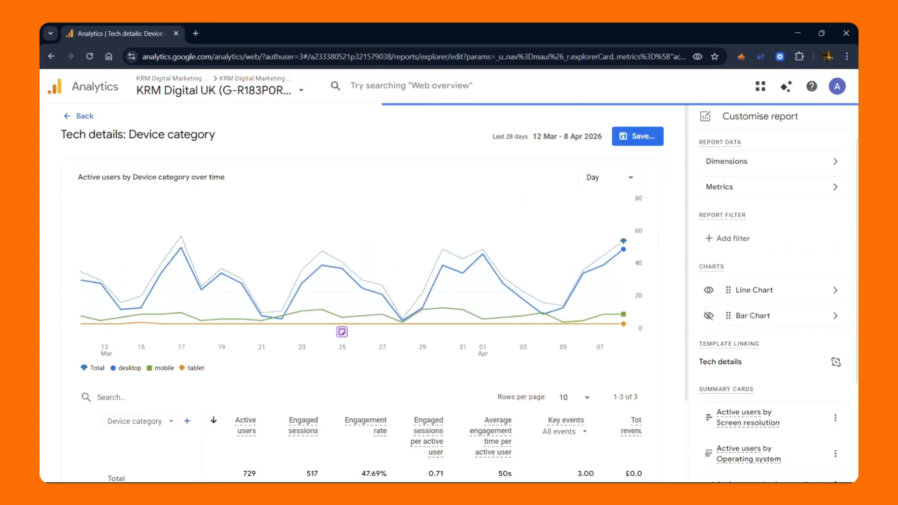
Save the customised report as a new report named "Device Category" and leave the report editor
{"action": "left_click", "coordinate": [637, 136]}
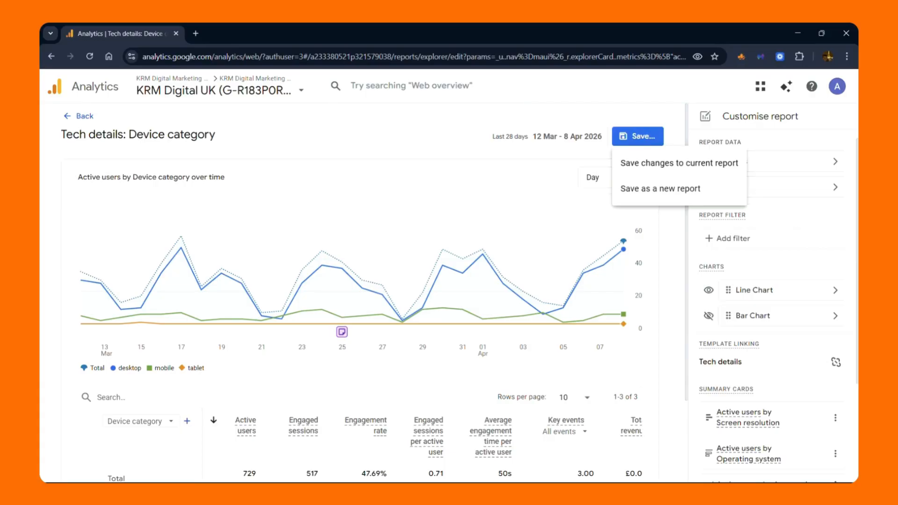
{"action": "left_click", "coordinate": [660, 188]}
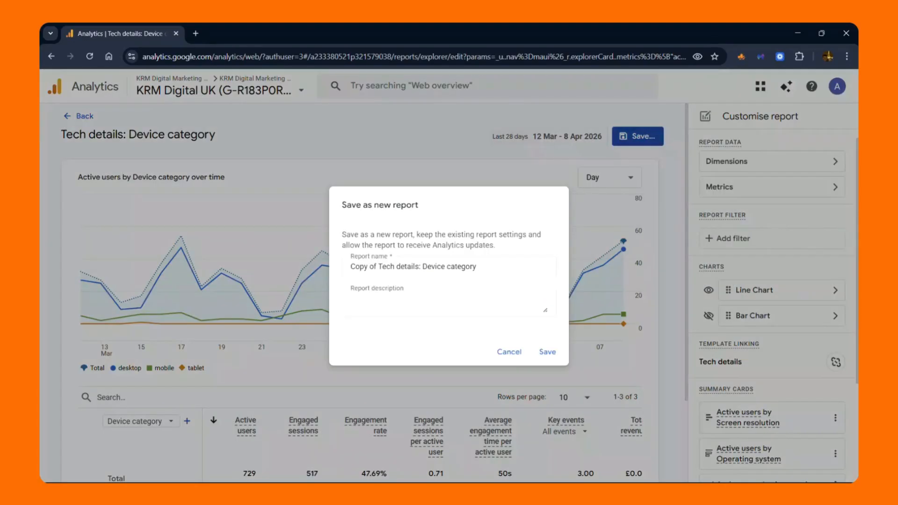
{"action": "key", "text": "ctrl+a"}
{"action": "type", "text": "Device Cate"}
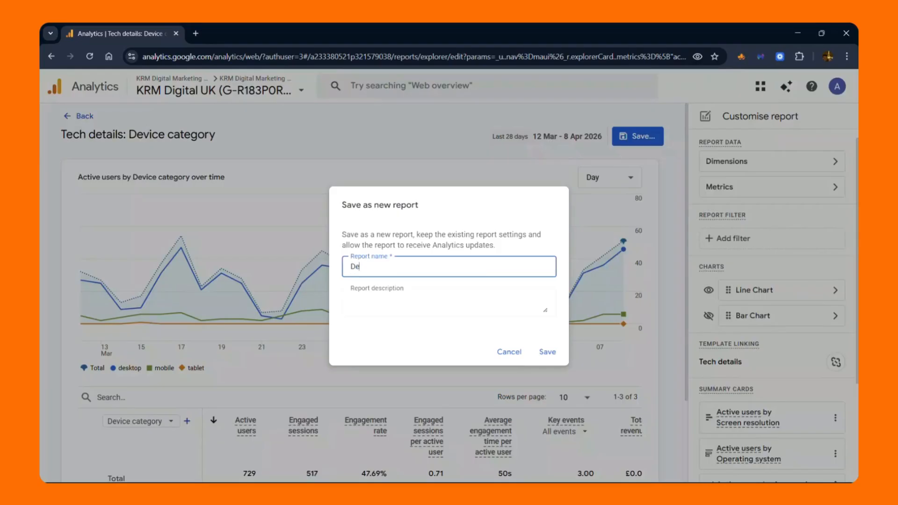
{"action": "type", "text": "gory"}
{"action": "key", "text": "Return"}
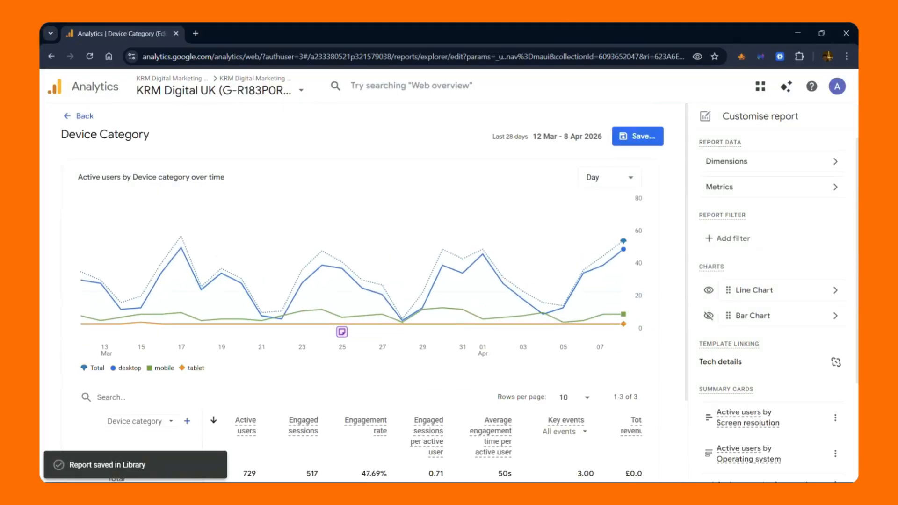
{"action": "left_click", "coordinate": [84, 116]}
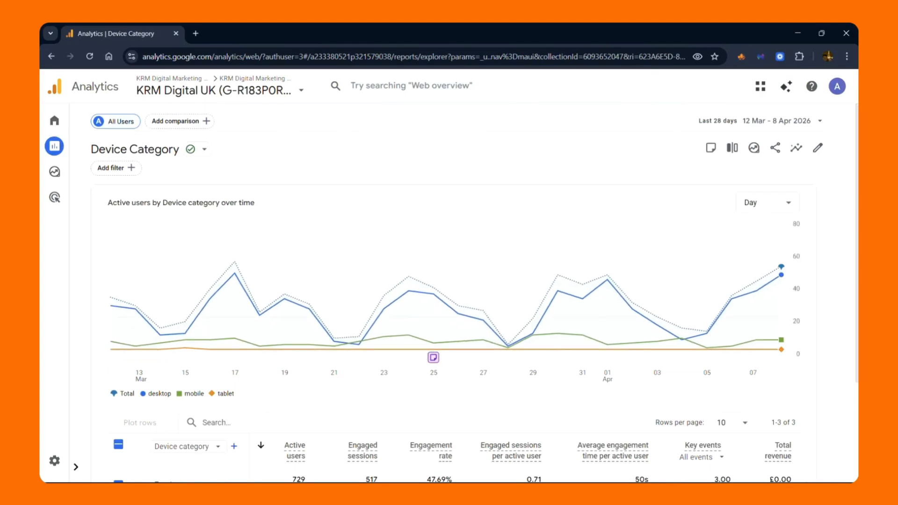
Open the User collection for editing from the reports Library
{"action": "left_click", "coordinate": [54, 146]}
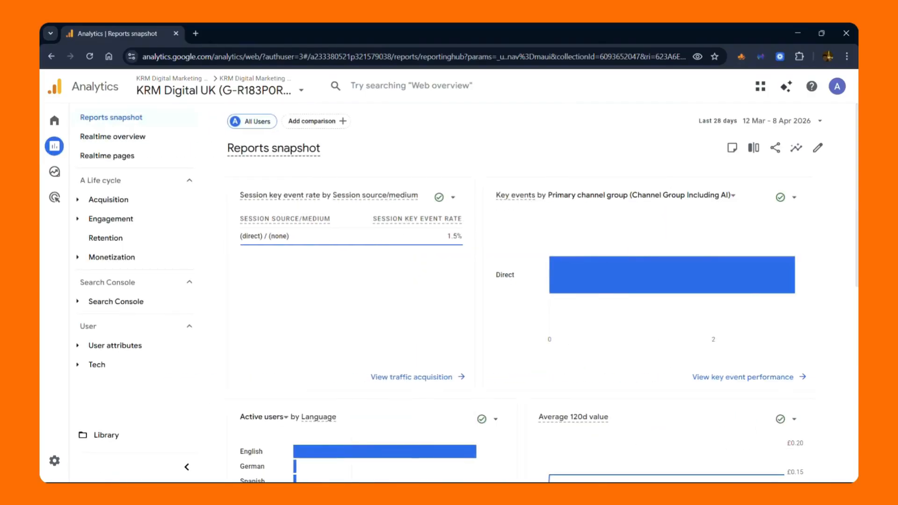
{"action": "left_click", "coordinate": [103, 435]}
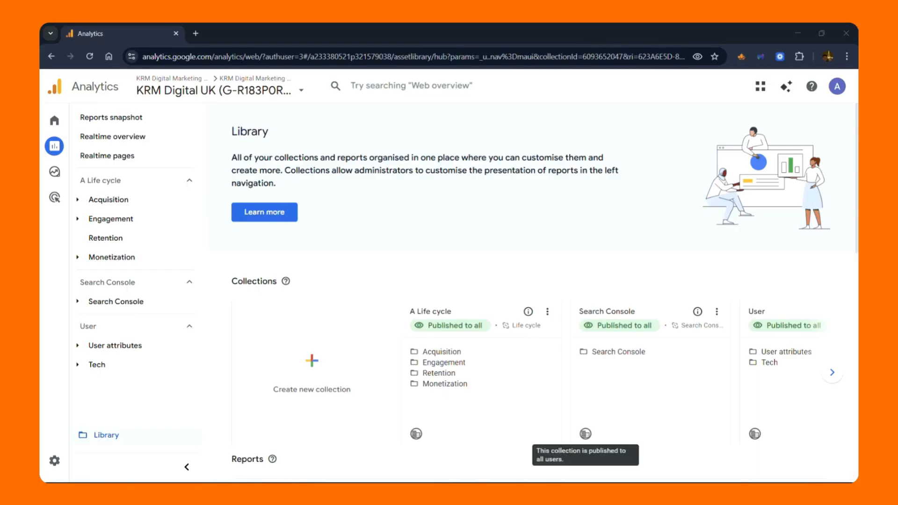
{"action": "left_click", "coordinate": [832, 373]}
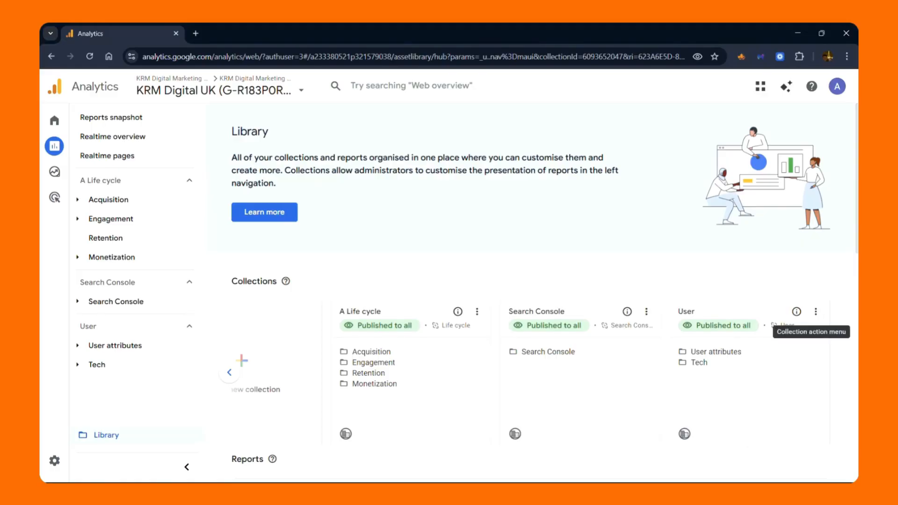
{"action": "left_click", "coordinate": [815, 312]}
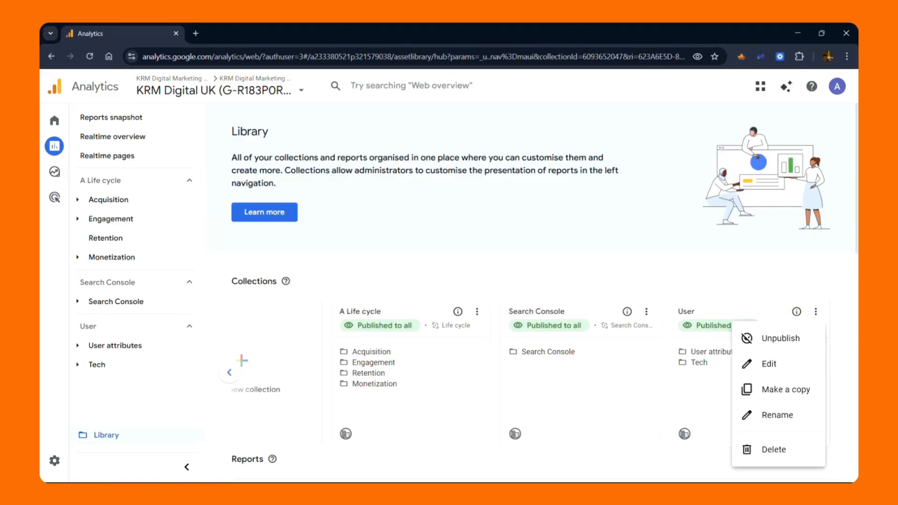
{"action": "left_click", "coordinate": [769, 364]}
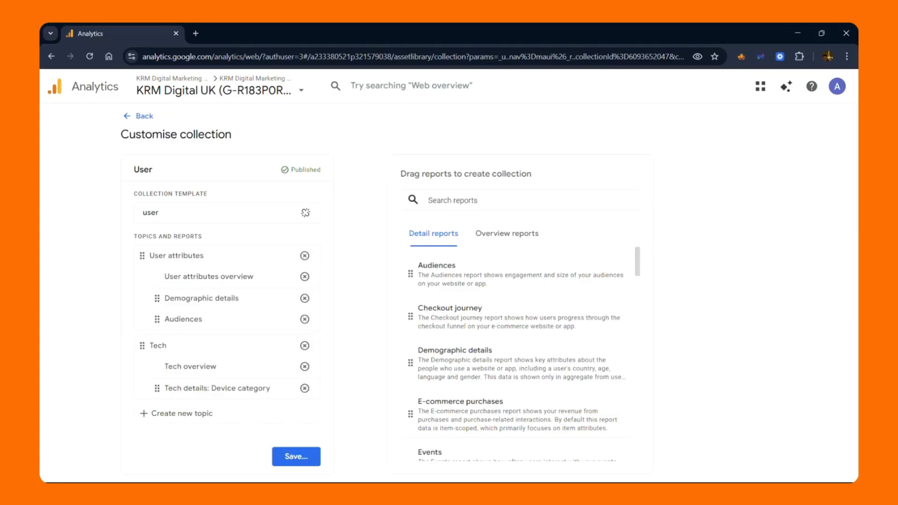
Find the Device Category detail report by searching "device", add it to the User attributes topic and save the changes to the current collection
{"action": "left_click", "coordinate": [486, 200]}
{"action": "type", "text": "device"}
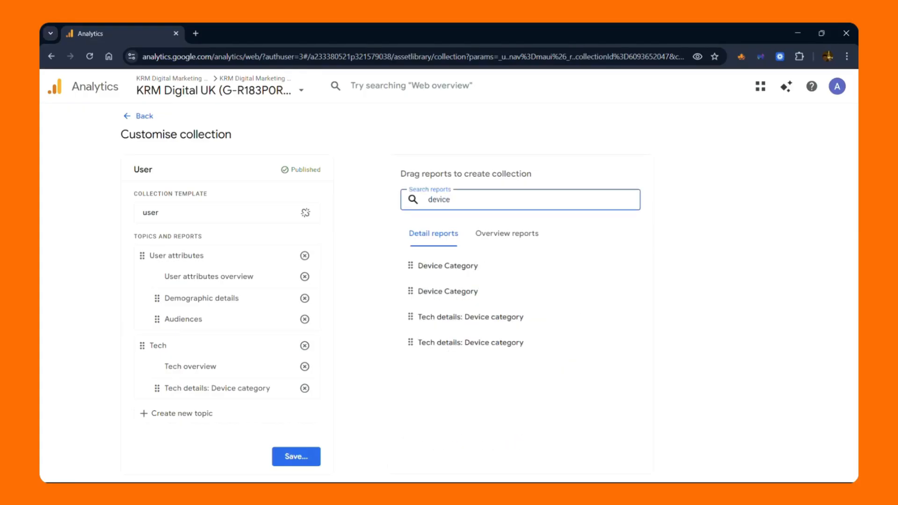
{"action": "left_click_drag", "start_coordinate": [445, 266], "coordinate": [189, 397]}
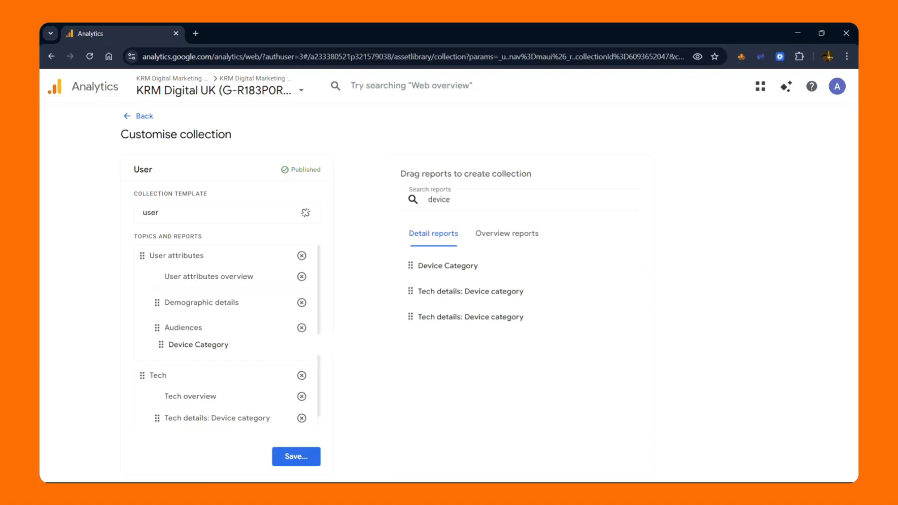
{"action": "left_click", "coordinate": [296, 456]}
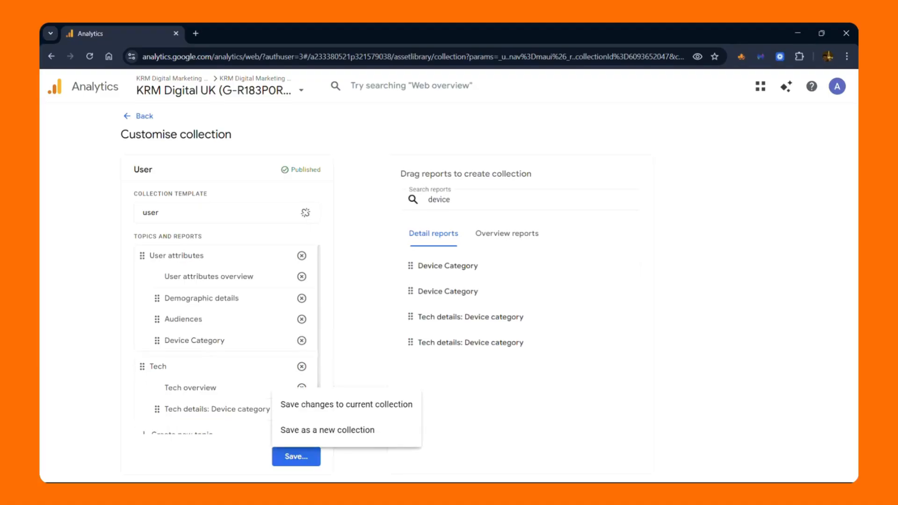
{"action": "left_click", "coordinate": [299, 404]}
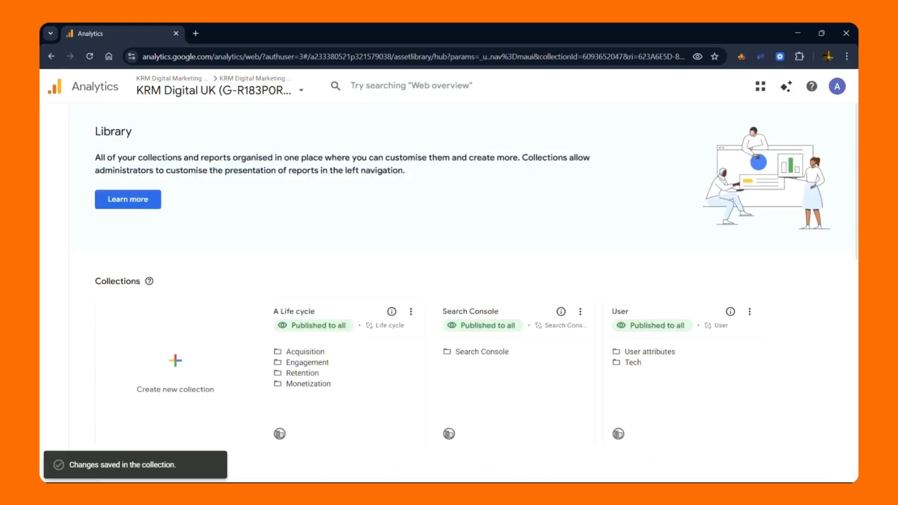
Open the Device Category report under User attributes in the reports navigation and examine its charts and metrics table
{"action": "scroll", "coordinate": [311, 318], "scroll_direction": "down", "scroll_amount": 1}
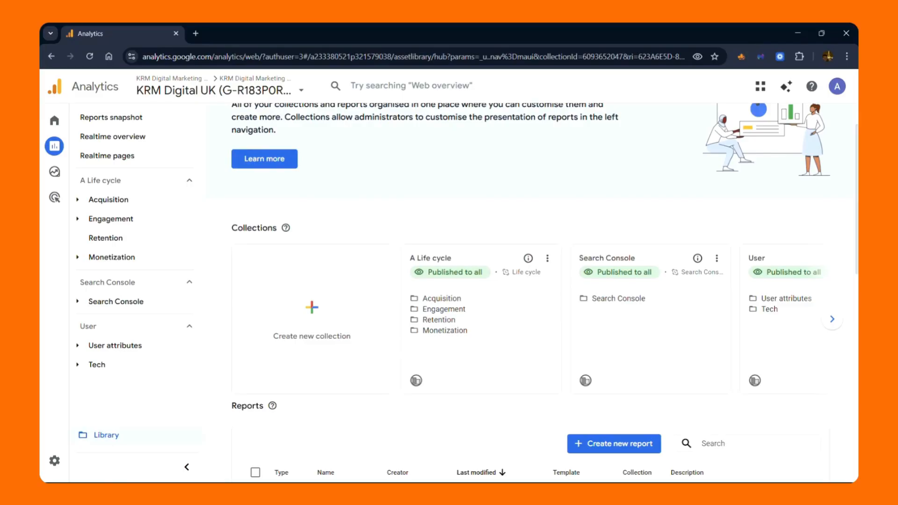
{"action": "left_click", "coordinate": [115, 345]}
{"action": "scroll", "coordinate": [127, 374], "scroll_direction": "down", "scroll_amount": 1}
{"action": "left_click", "coordinate": [126, 389]}
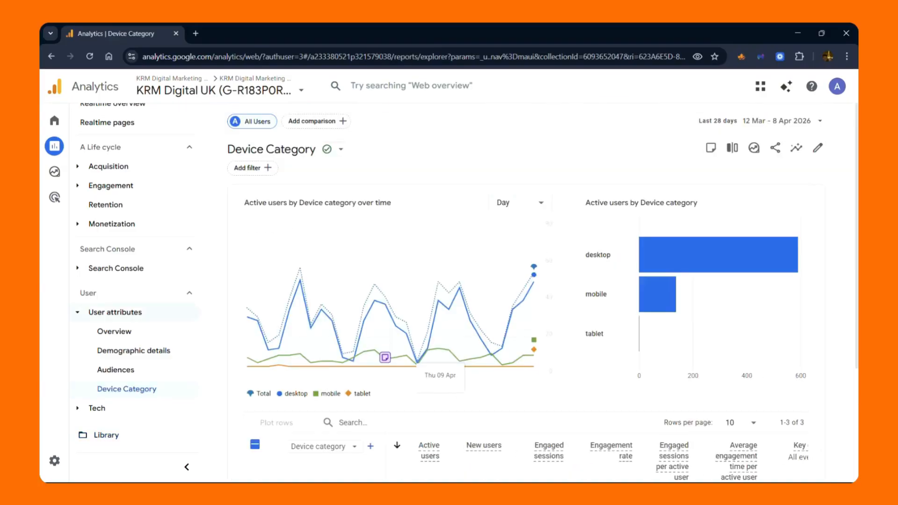
{"action": "scroll", "coordinate": [528, 299], "scroll_direction": "down", "scroll_amount": 3}
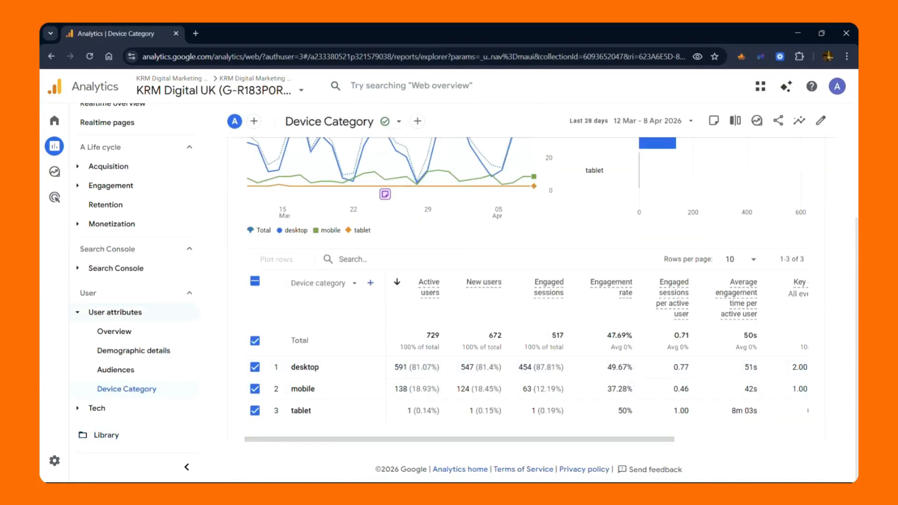
{"action": "mouse_move", "coordinate": [661, 439]}
{"action": "left_mouse_down"}
{"action": "mouse_move", "coordinate": [674, 439]}
{"action": "mouse_move", "coordinate": [660, 439]}
{"action": "left_mouse_up"}
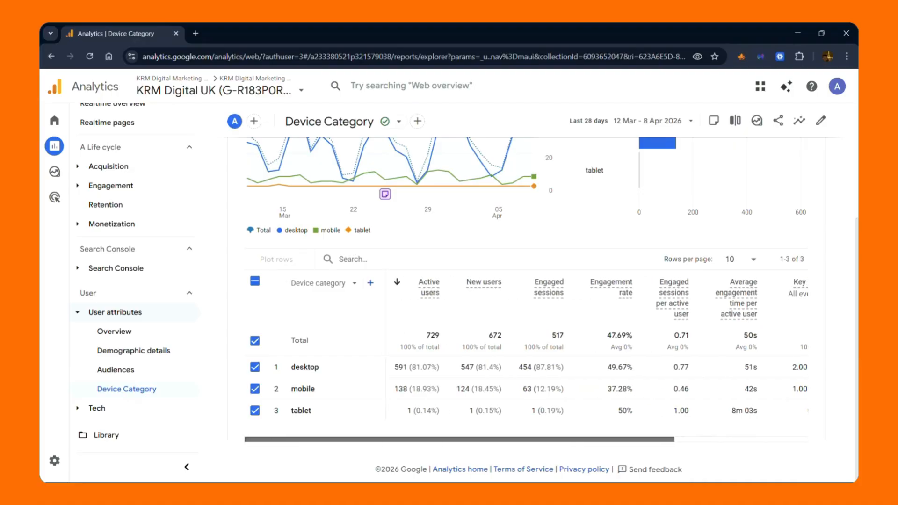
{"action": "scroll", "coordinate": [281, 370], "scroll_direction": "up", "scroll_amount": 3}
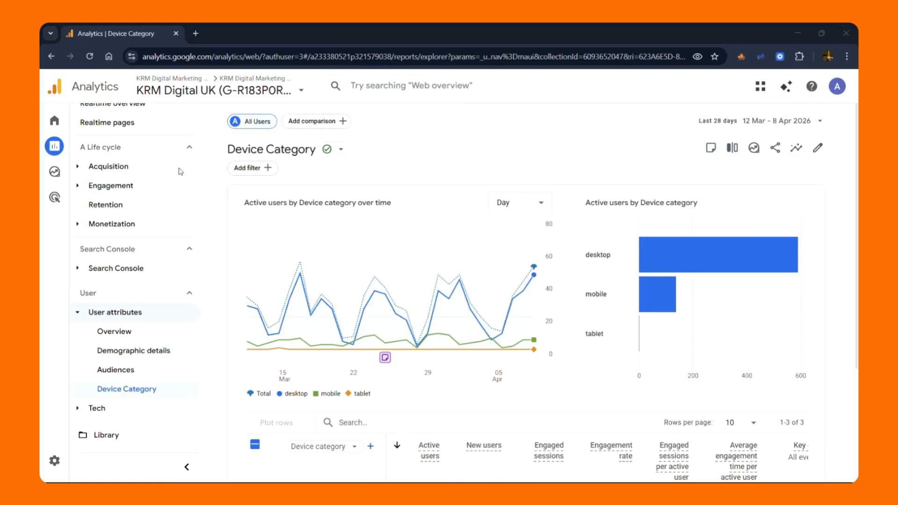
Open a blank free-form exploration from the Explore section
{"action": "mouse_move", "coordinate": [54, 172]}
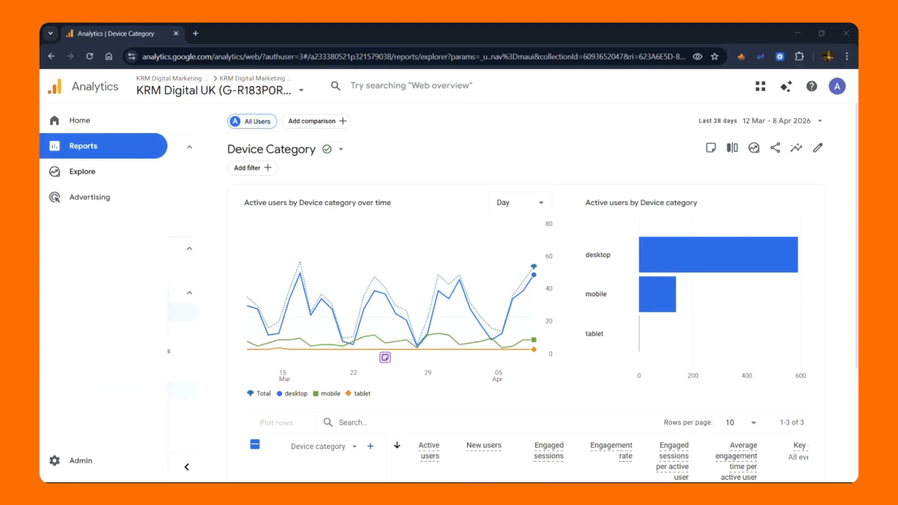
{"action": "left_click", "coordinate": [54, 171]}
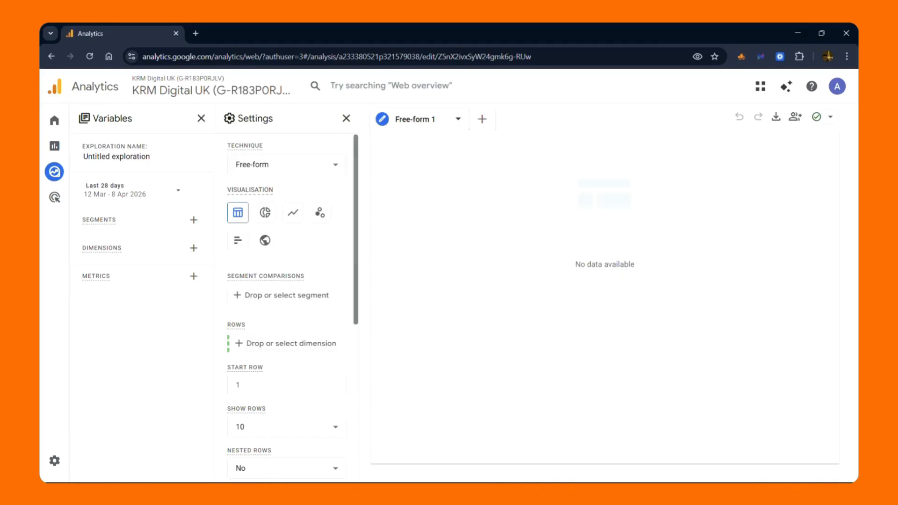
{"action": "mouse_move", "coordinate": [54, 171]}
Return to the Device Category report under User attributes, open it as an exploration and review the exploration's settings
{"action": "left_click", "coordinate": [54, 145]}
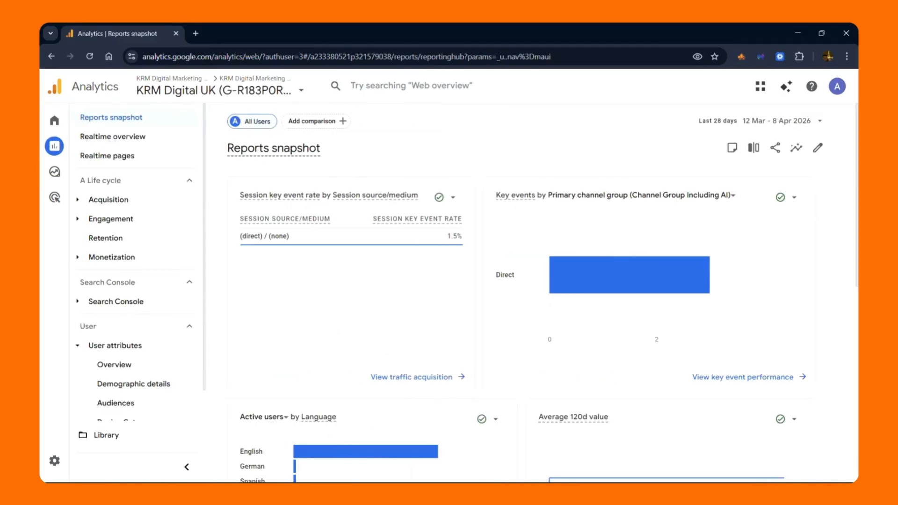
{"action": "scroll", "coordinate": [126, 389], "scroll_direction": "down", "scroll_amount": 1}
{"action": "left_click", "coordinate": [126, 388]}
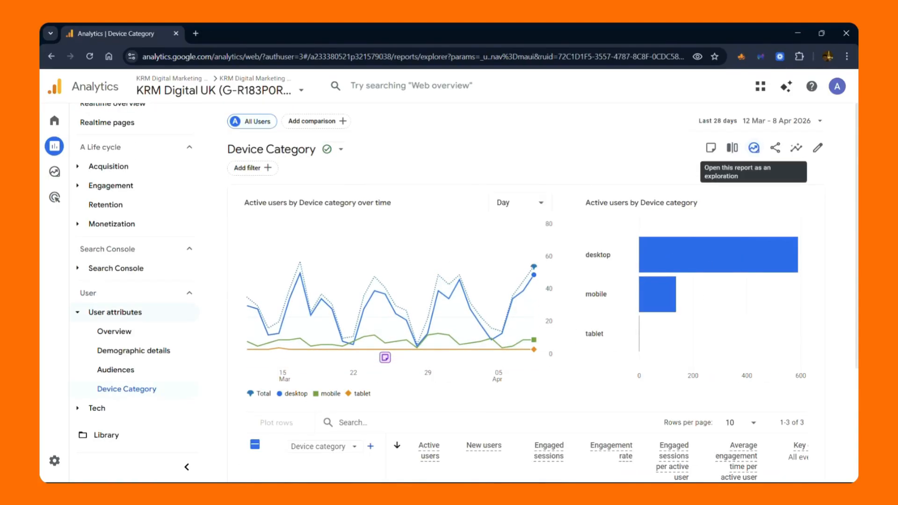
{"action": "left_click", "coordinate": [753, 148]}
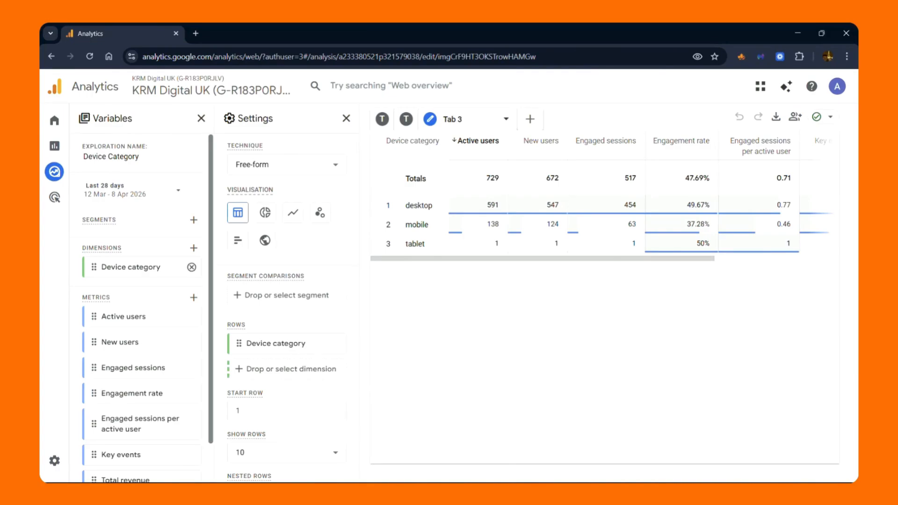
{"action": "scroll", "coordinate": [145, 328], "scroll_direction": "down", "scroll_amount": 2}
{"action": "scroll", "coordinate": [287, 346], "scroll_direction": "down", "scroll_amount": 5}
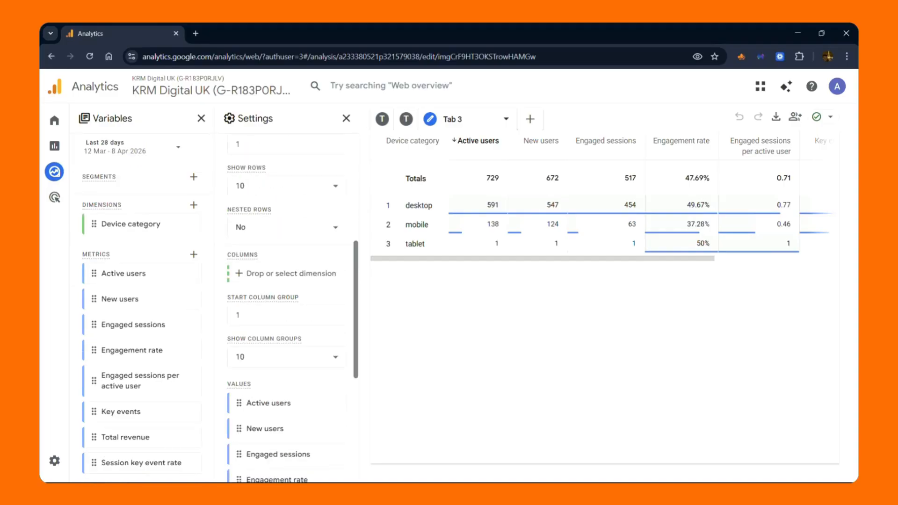
{"action": "scroll", "coordinate": [286, 304], "scroll_direction": "up", "scroll_amount": 5}
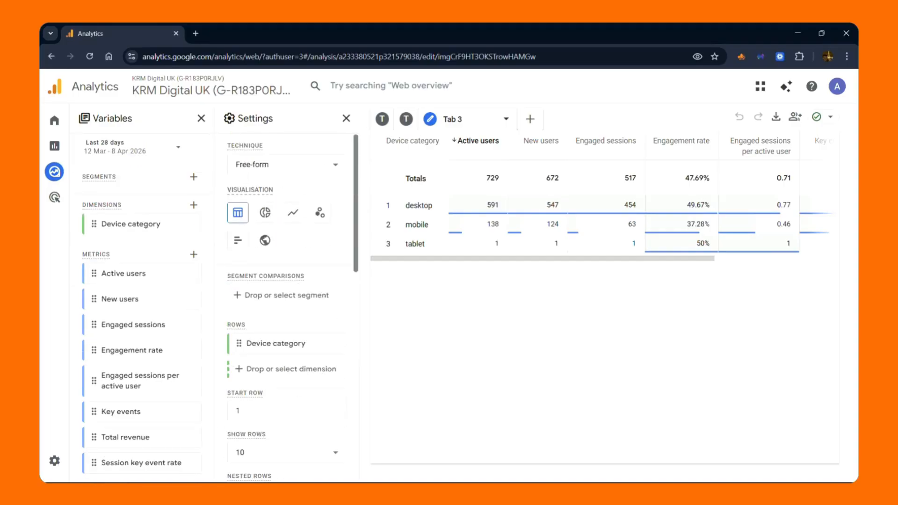